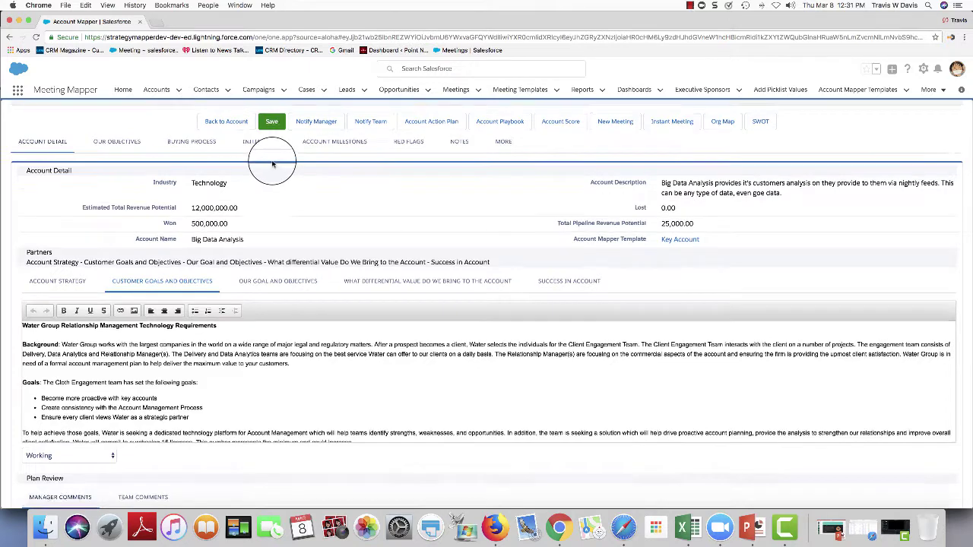
Go to the account's Initiatives and add a new blank initiative row.
scroll(273, 163, "up", 1)
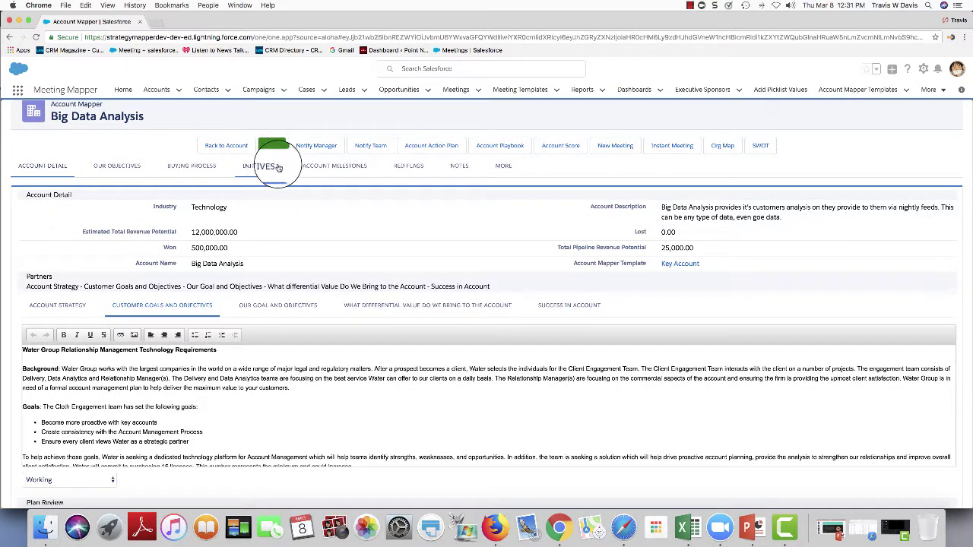
left_click(257, 169)
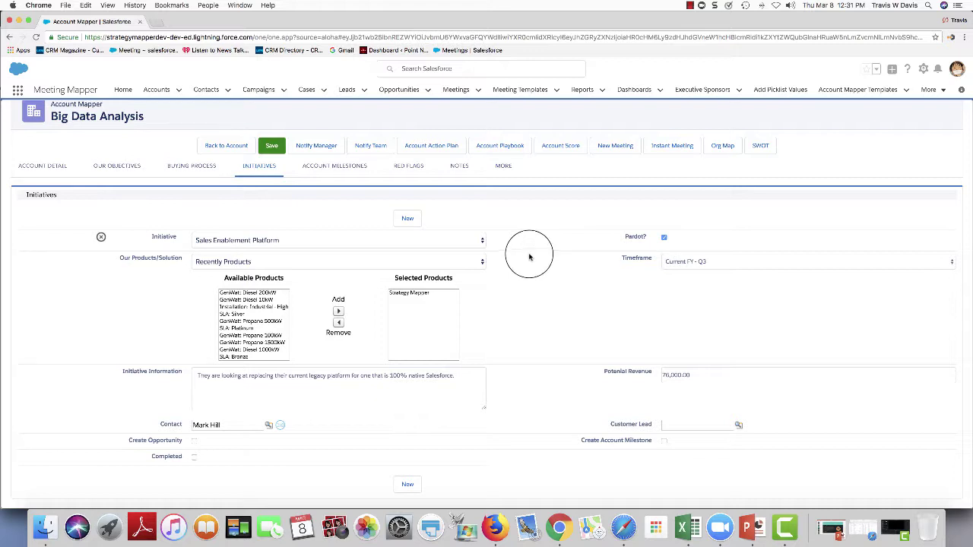
left_click(410, 224)
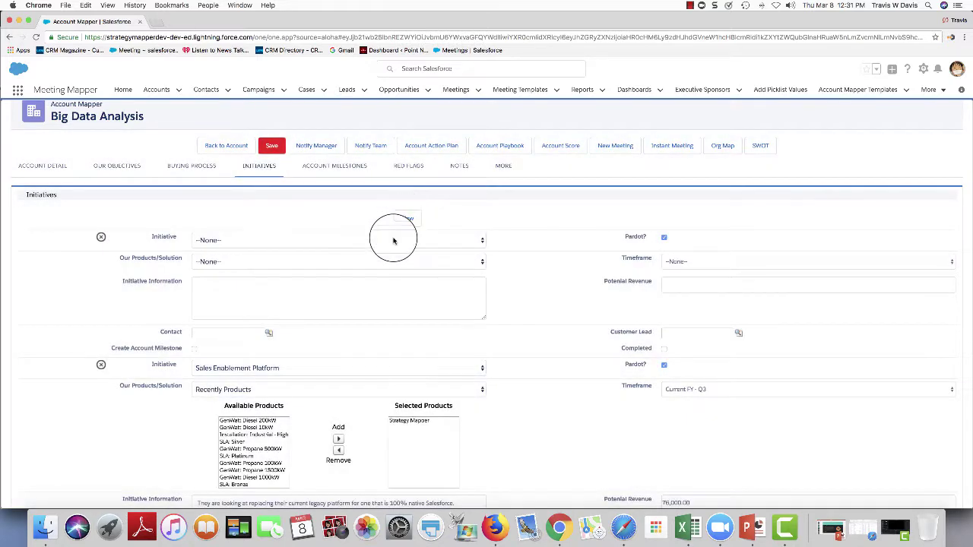
Set the new initiative to BI/Analytics and add Strategy Mapper from Recently Products.
left_click(392, 242)
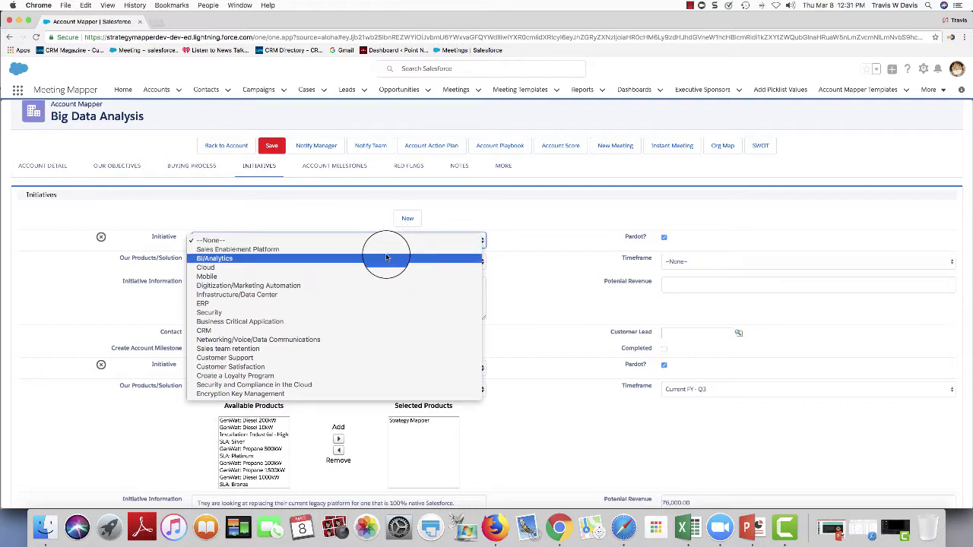
left_click(386, 258)
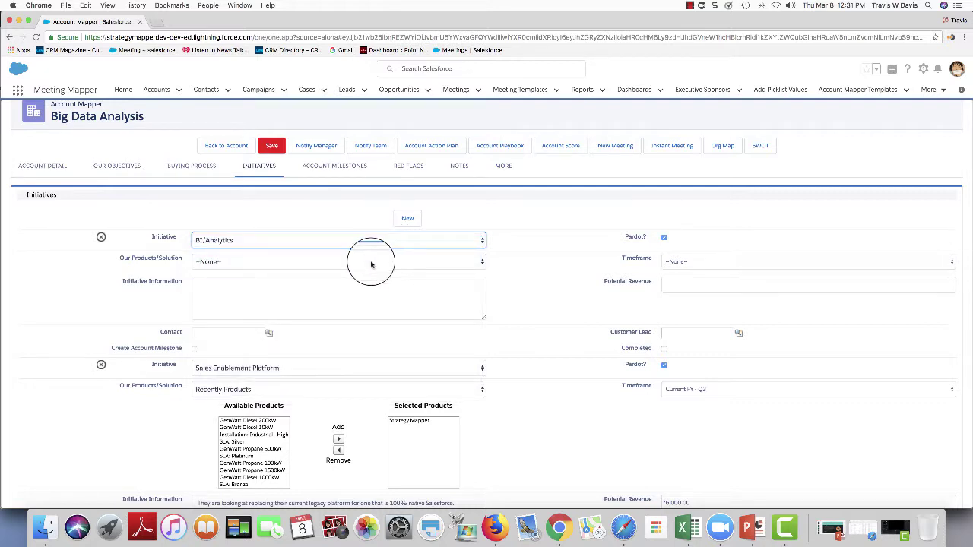
left_click(371, 264)
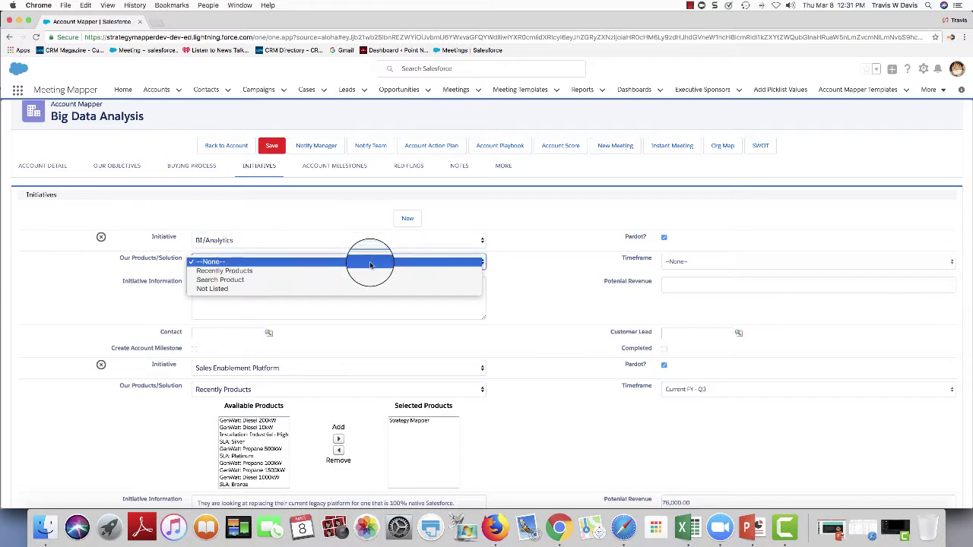
left_click(364, 271)
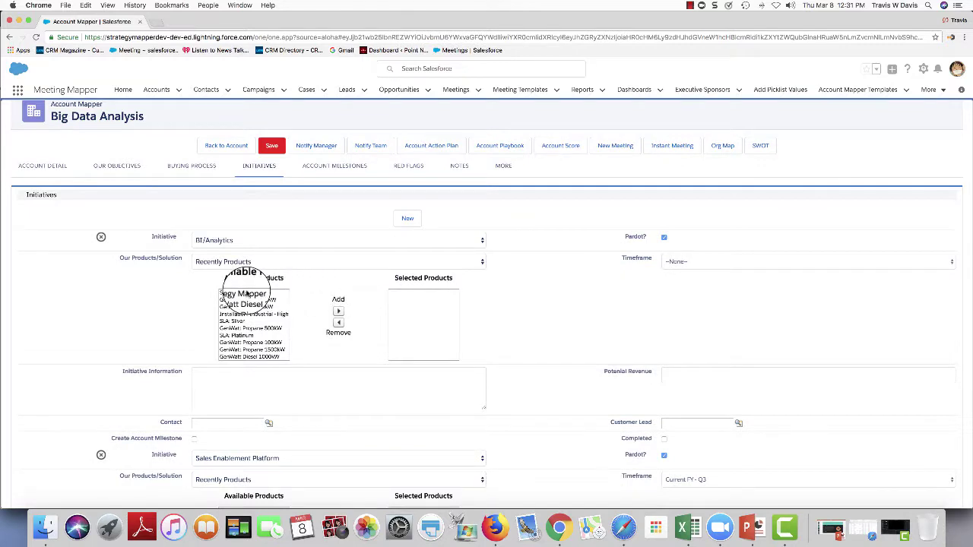
left_click(244, 294)
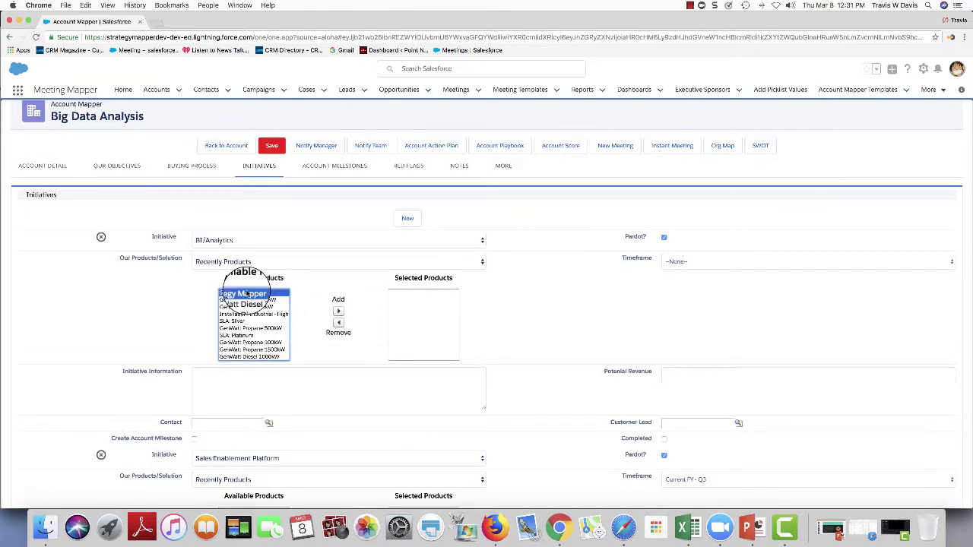
left_click(339, 312)
Enter 'Looking at BI.' as the initiative information.
left_click(235, 373)
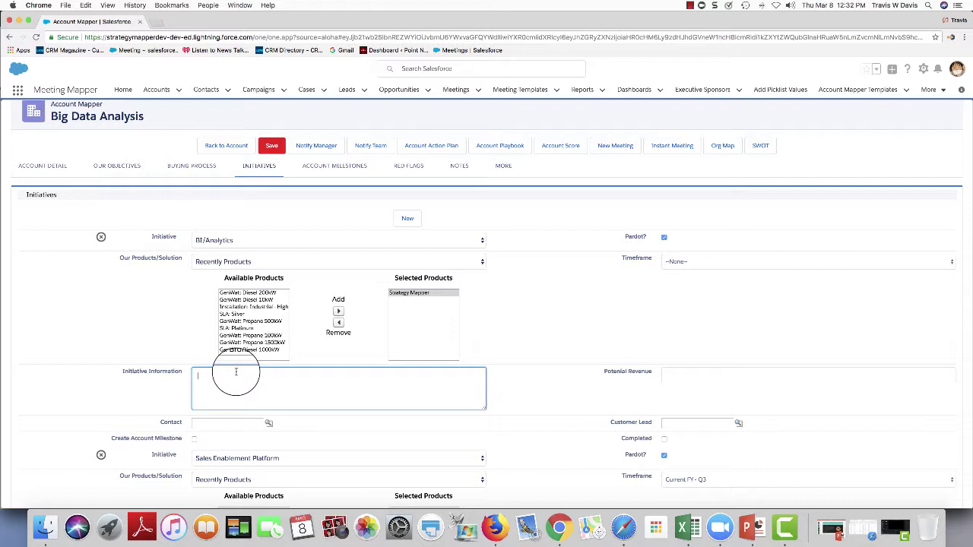
type("Looking a")
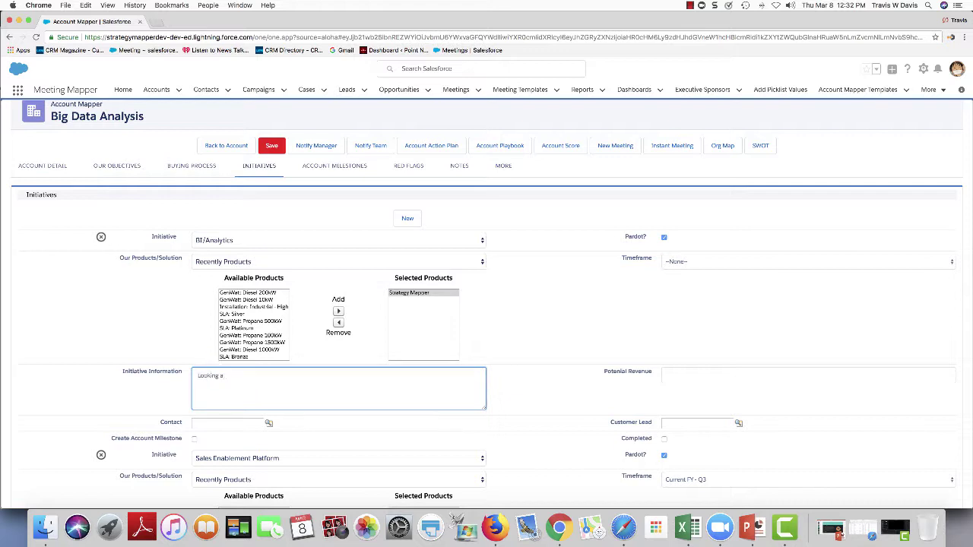
type("t BI.")
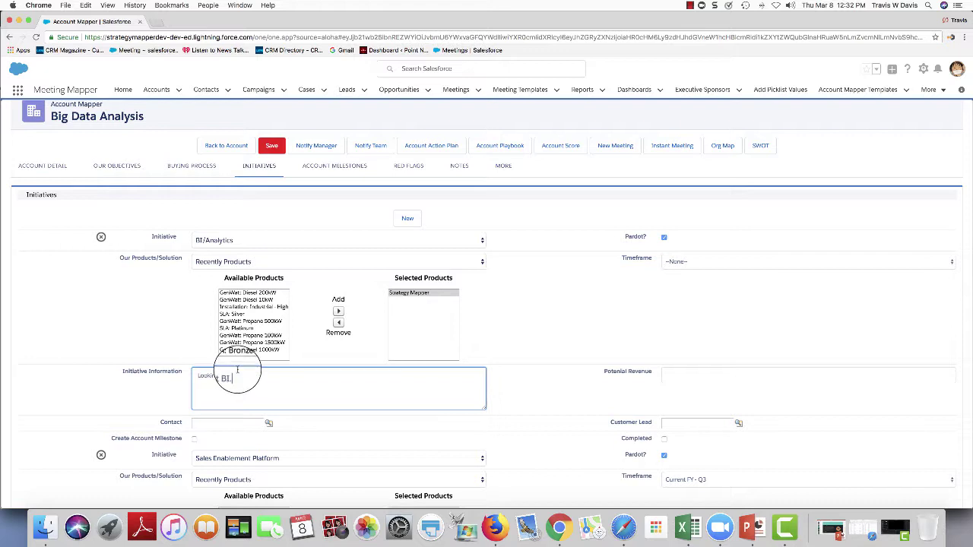
left_click(210, 423)
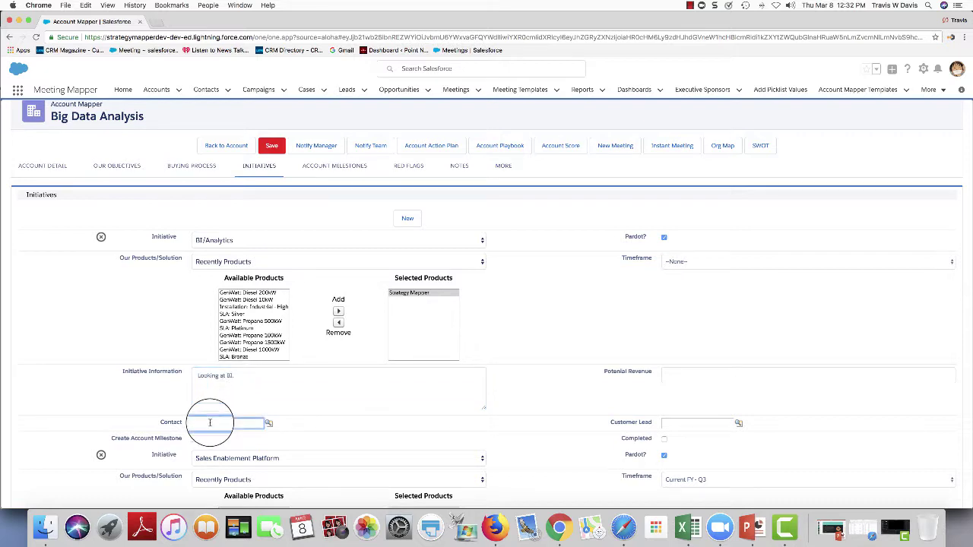
Search 'Makk' in the Contact lookup and assign the matching contact.
type("Mak")
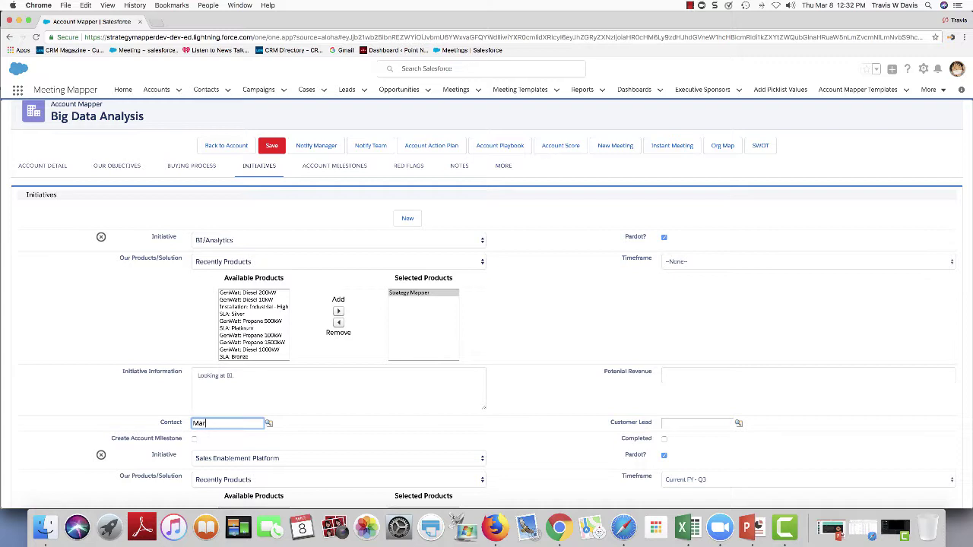
type("k")
left_click(267, 424)
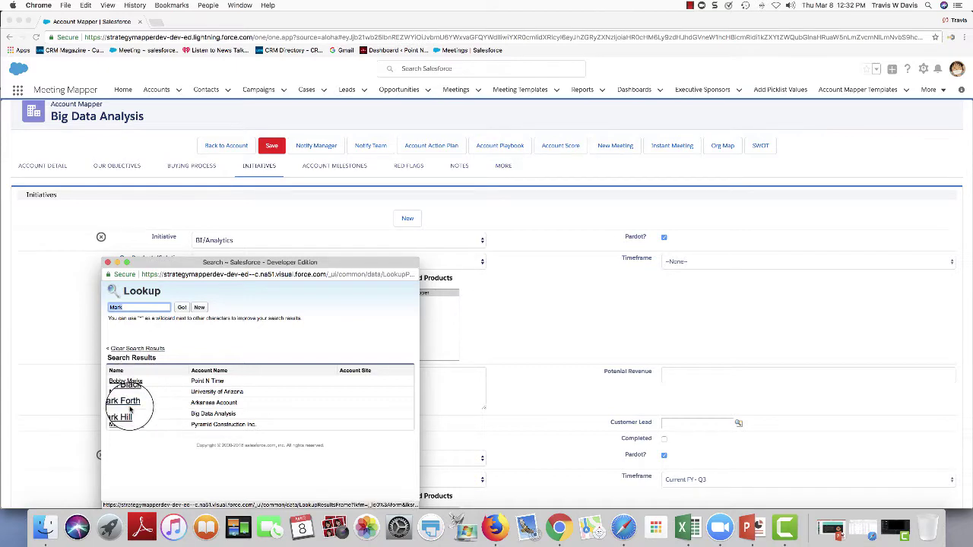
left_click(122, 416)
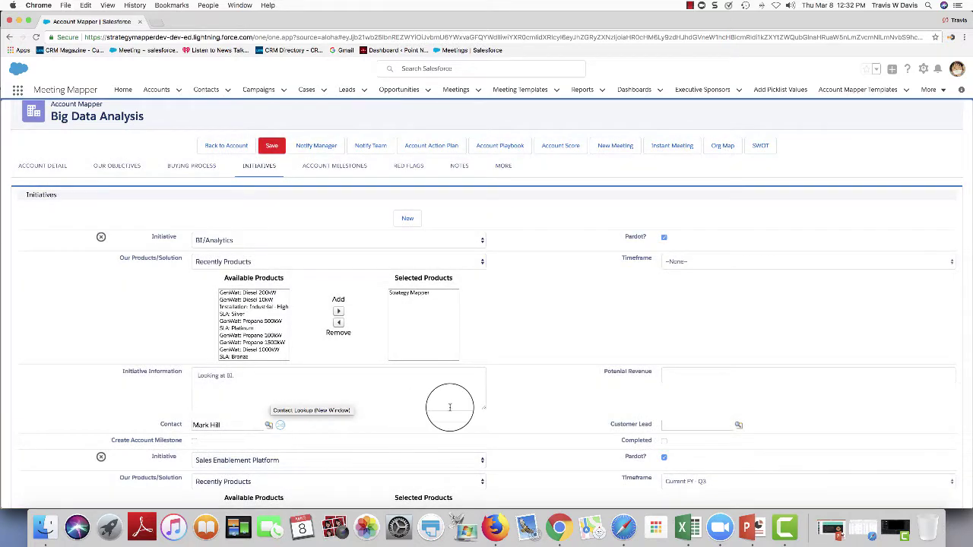
Set timeframe Current FY - Q3 and potential revenue 100000, then save the initiative.
left_click(677, 263)
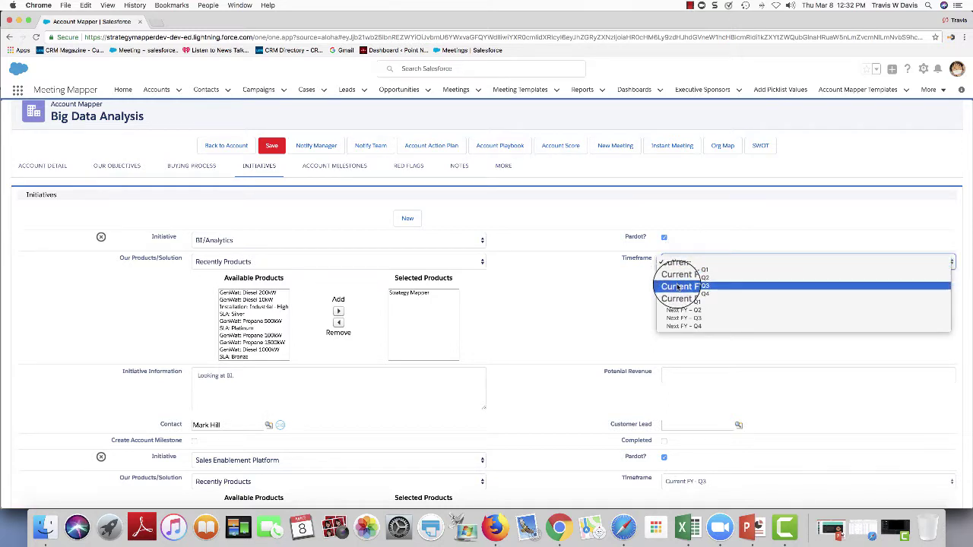
left_click(679, 286)
scroll(665, 346, "down", 1)
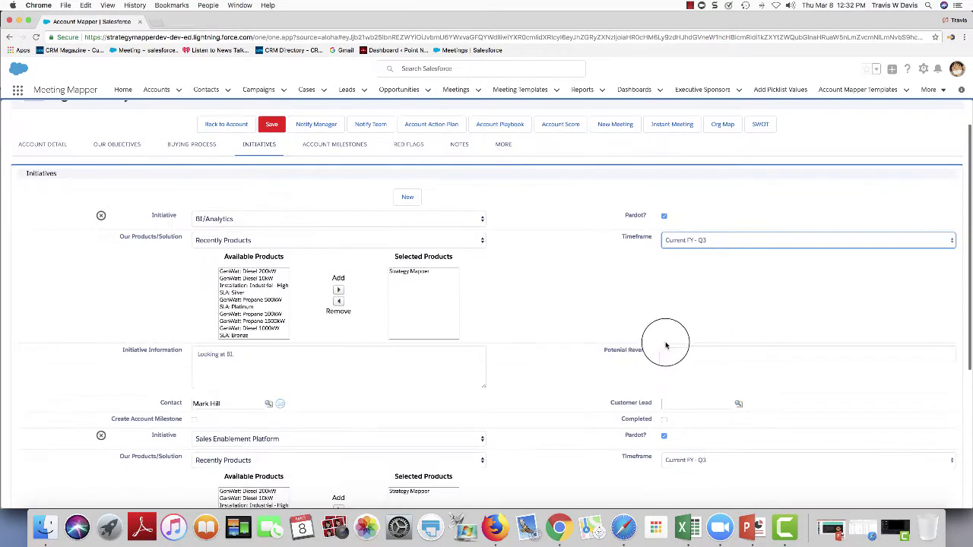
left_click(675, 354)
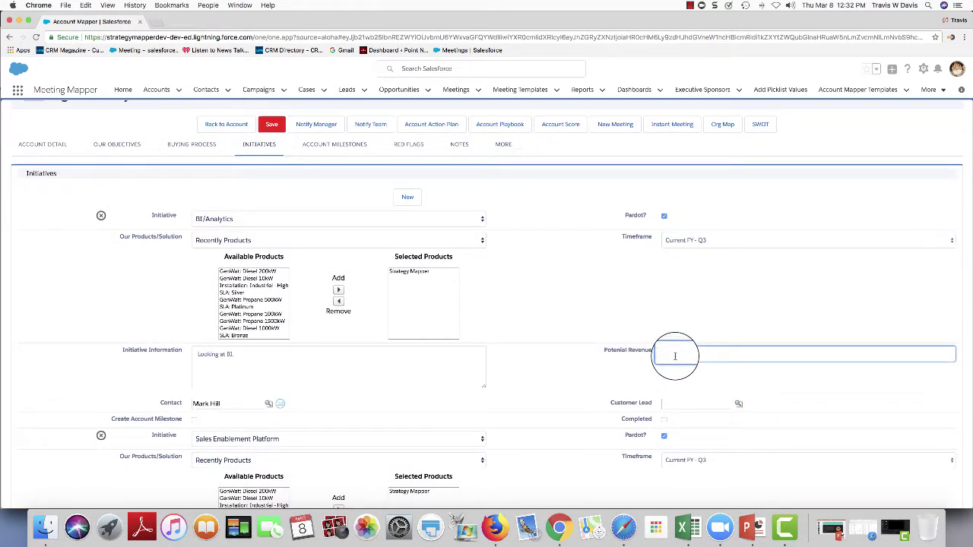
type("100")
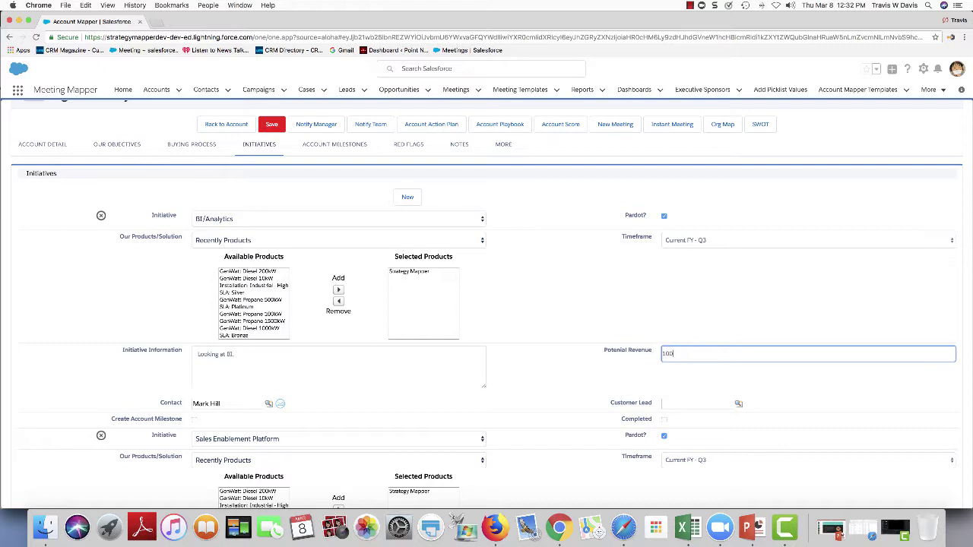
type("000")
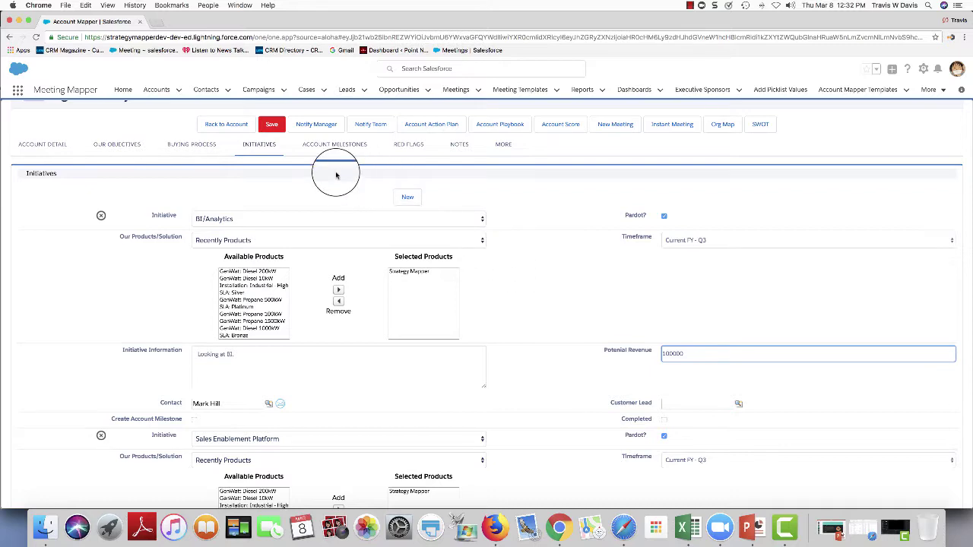
left_click(272, 132)
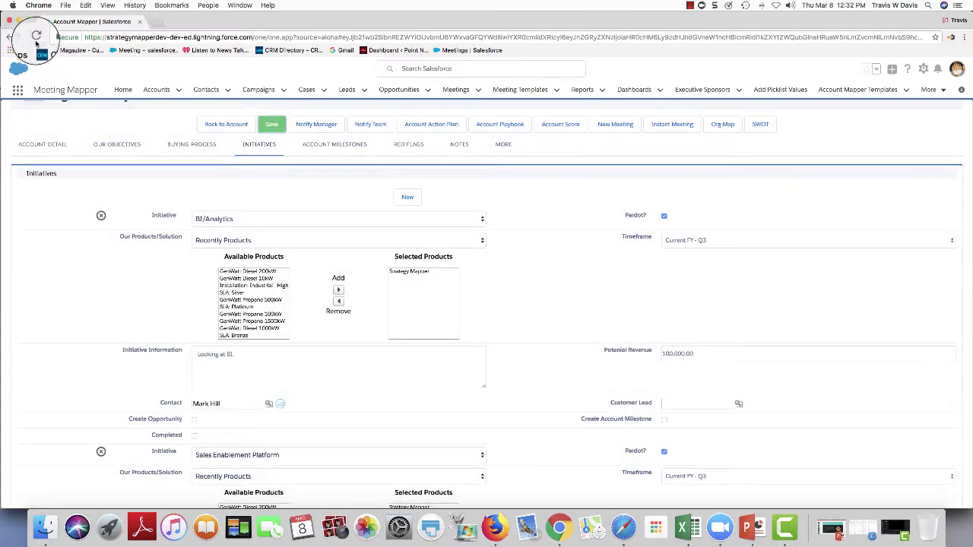
Show the White Space dashboard and inspect its 2 white spaces and 176,000.00 revenue charts.
left_click(36, 37)
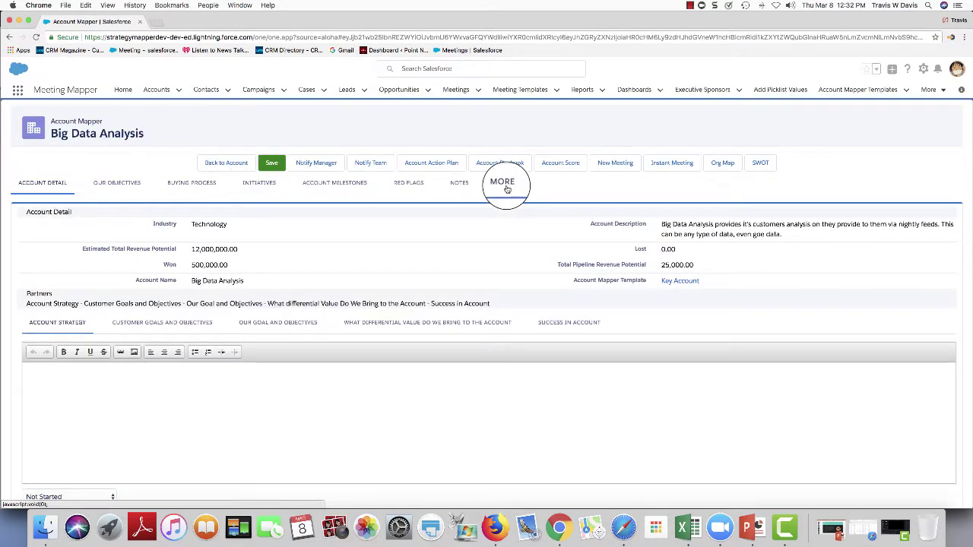
left_click(504, 186)
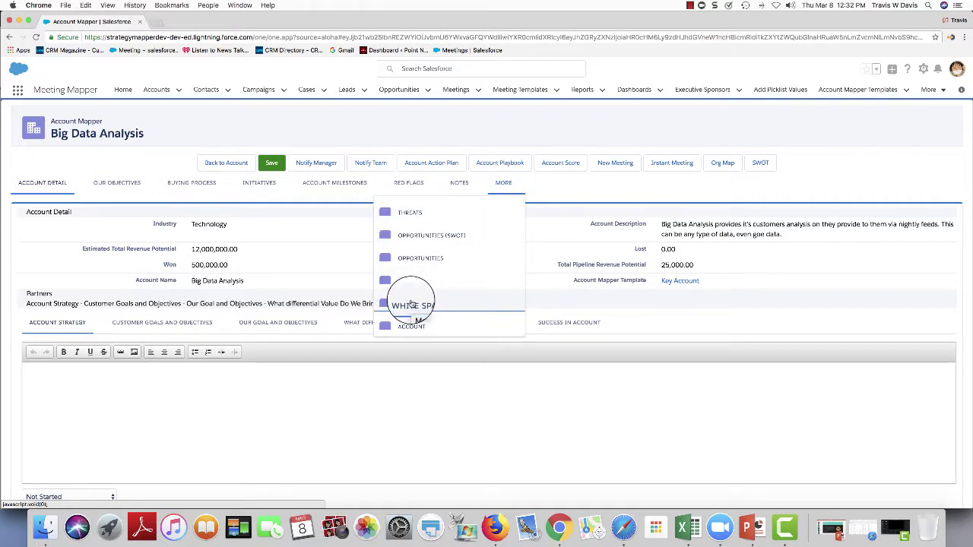
left_click(410, 304)
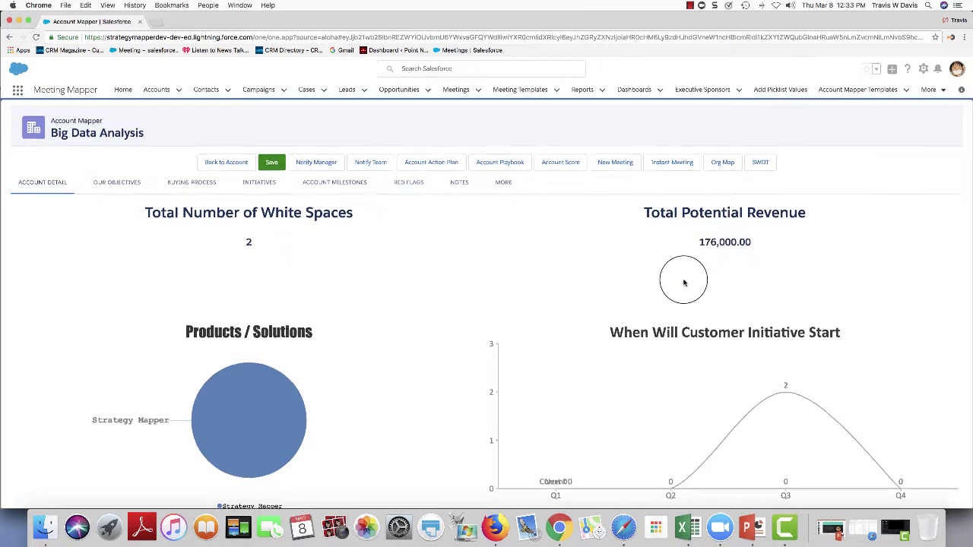
scroll(683, 283, "down", 1)
mouse_move(282, 352)
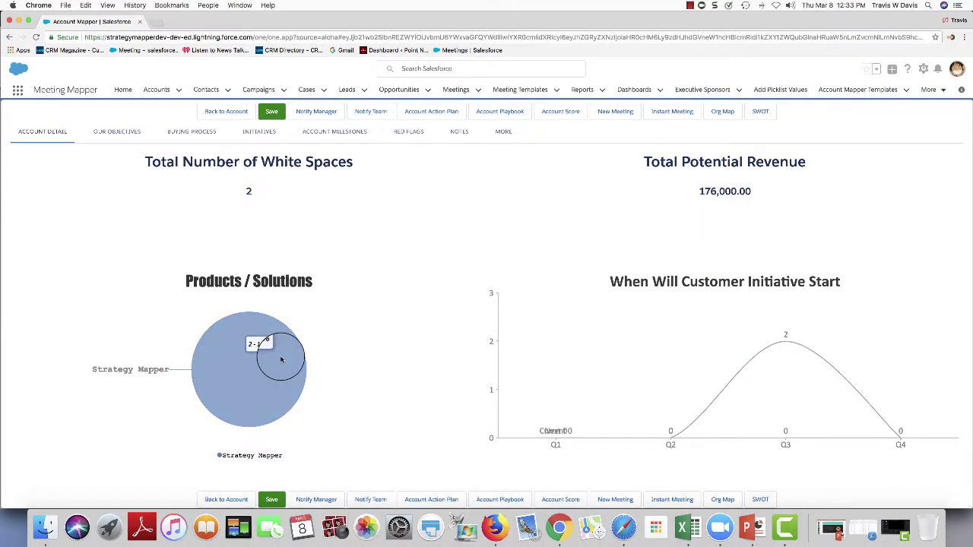
mouse_move(779, 346)
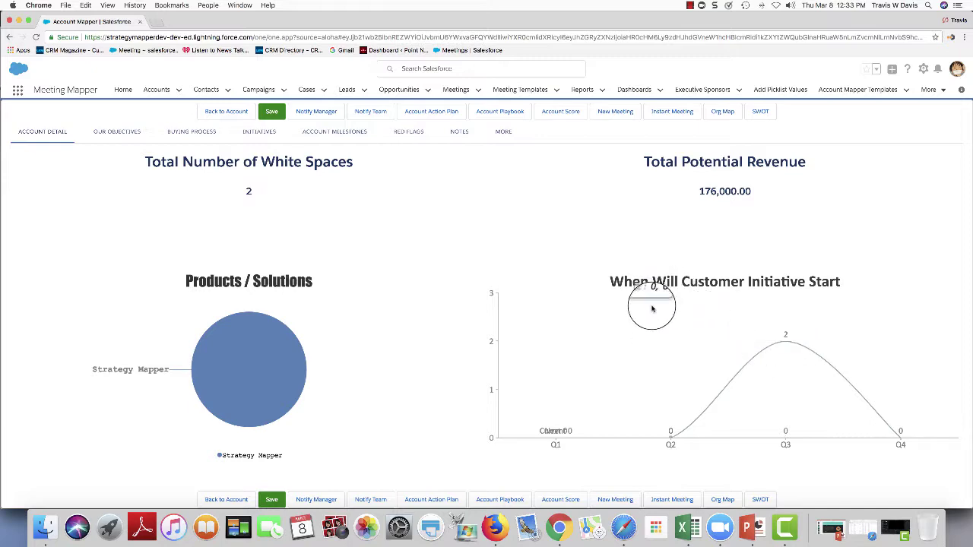
scroll(651, 304, "up", 1)
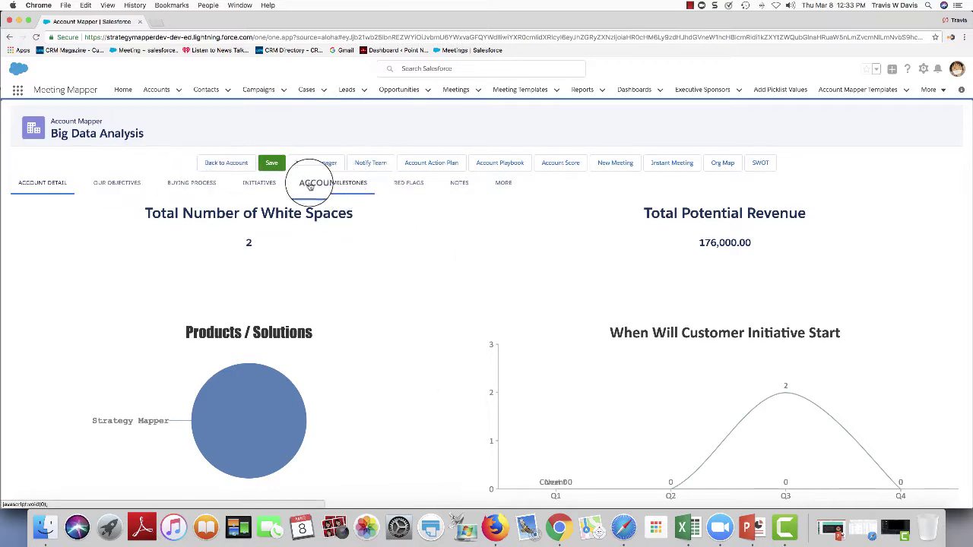
Return to Initiatives, try Create Opportunity, cancel the popup, and leave it unchecked.
left_click(261, 184)
scroll(122, 250, "down", 1)
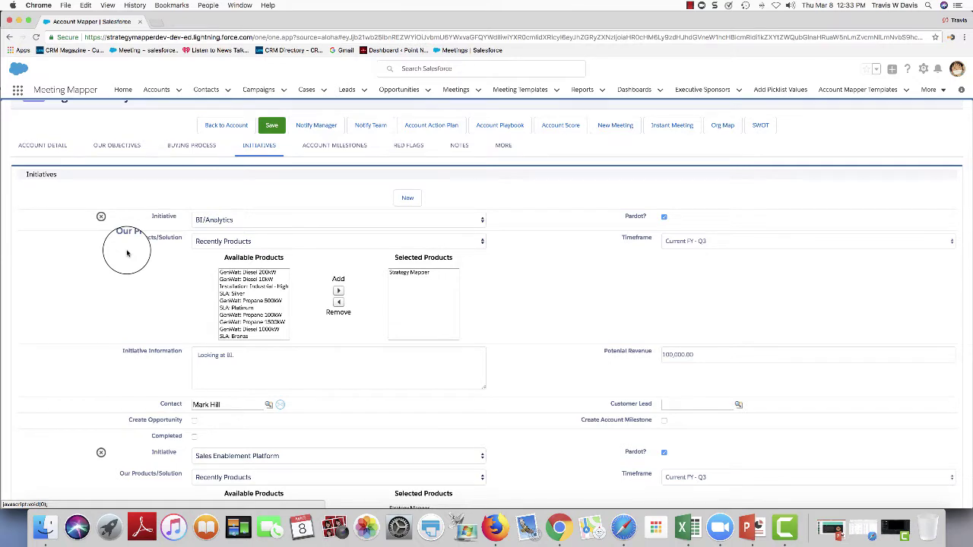
scroll(127, 253, "down", 1)
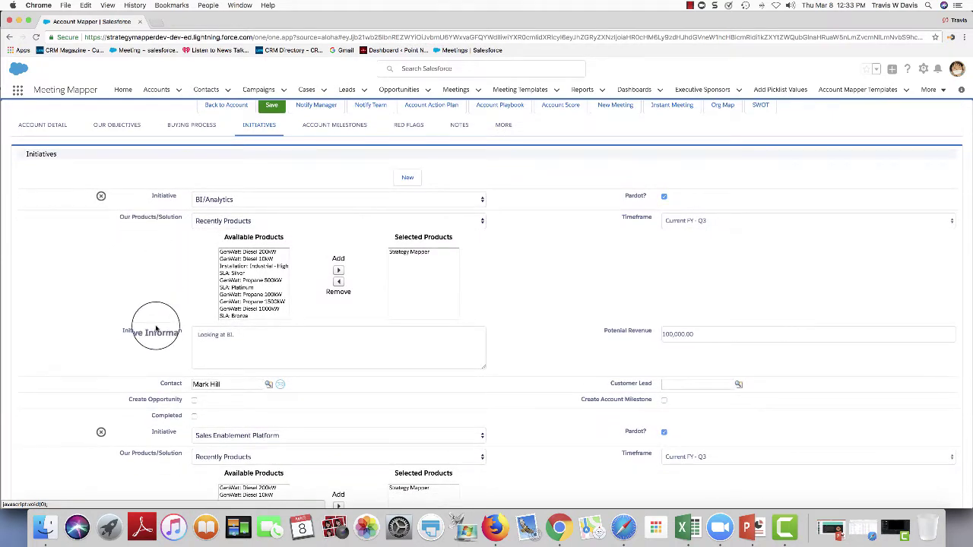
left_click(194, 401)
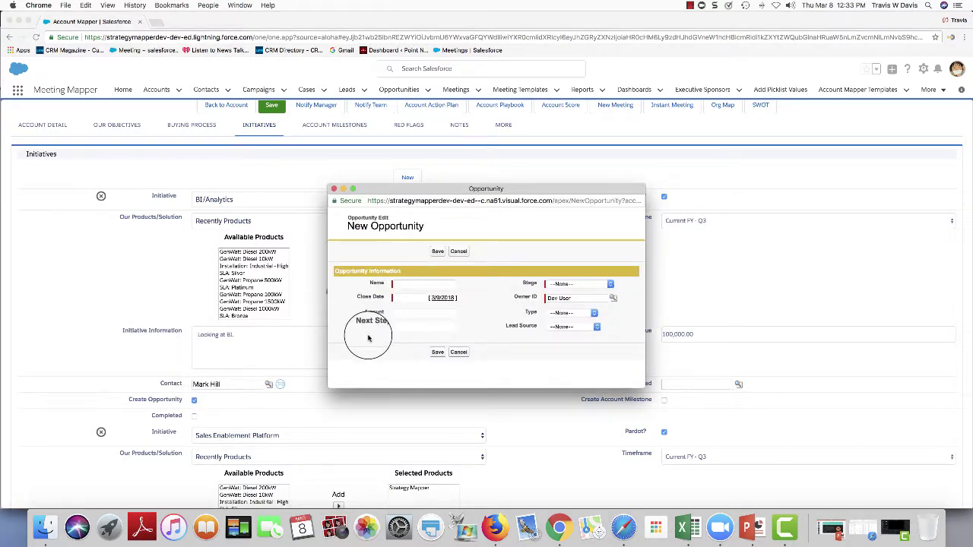
left_click(458, 352)
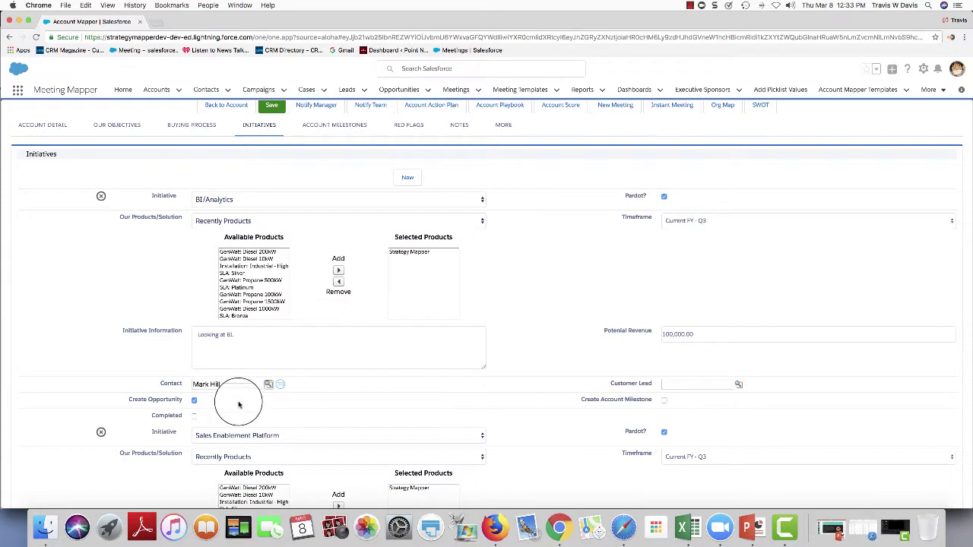
left_click(195, 400)
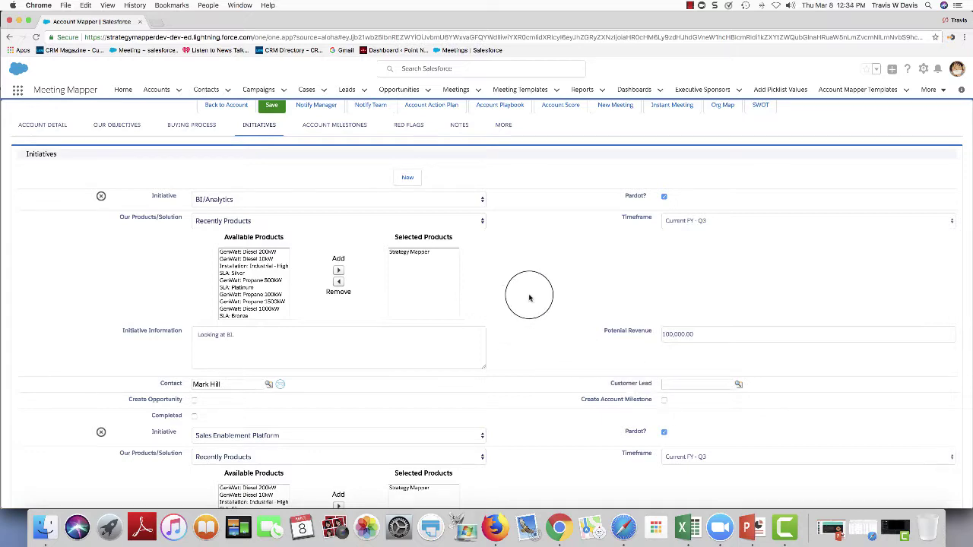
scroll(525, 298, "up", 1)
scroll(530, 297, "up", 2)
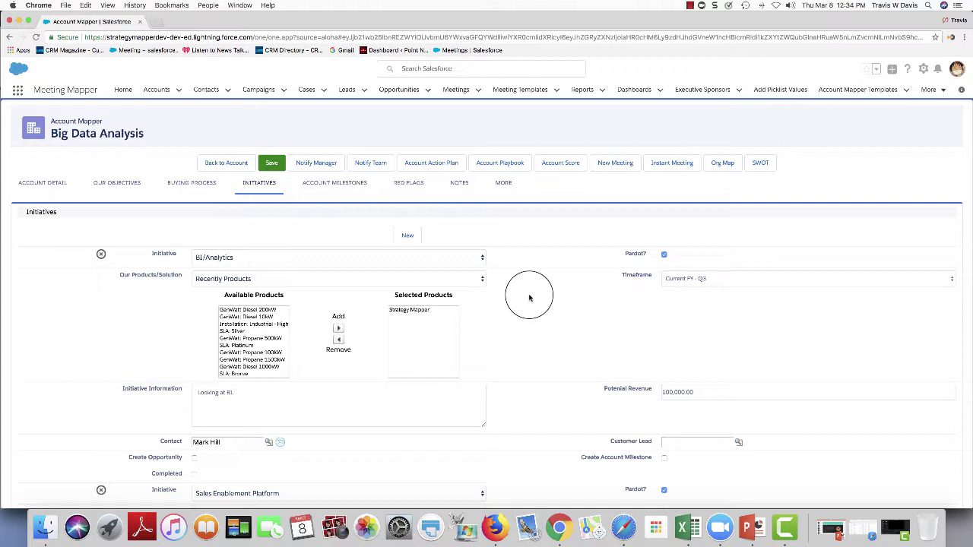
scroll(530, 297, "down", 3)
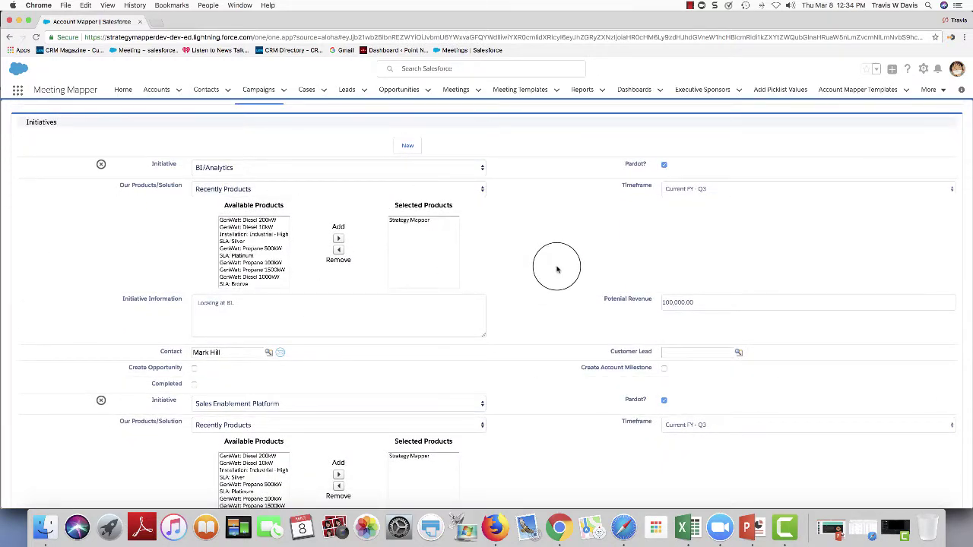
scroll(555, 269, "up", 3)
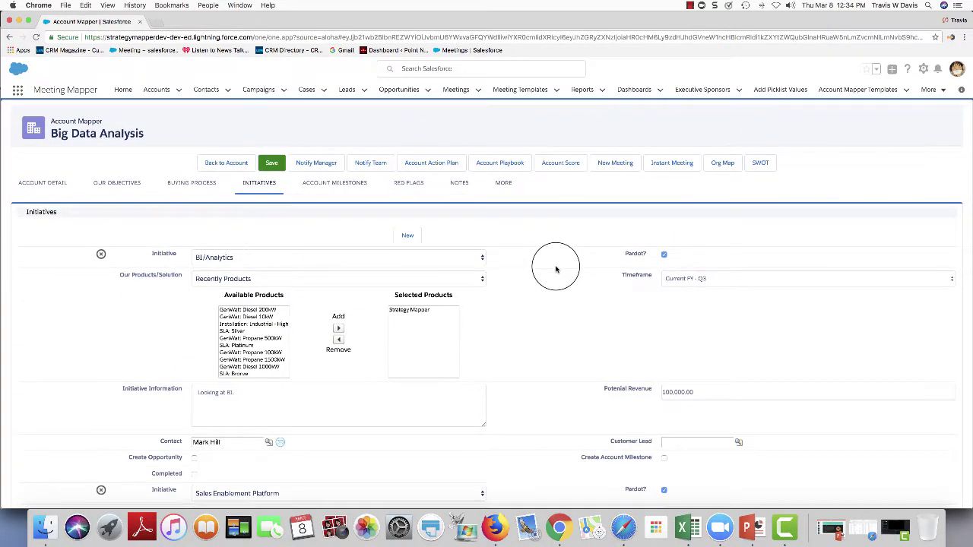